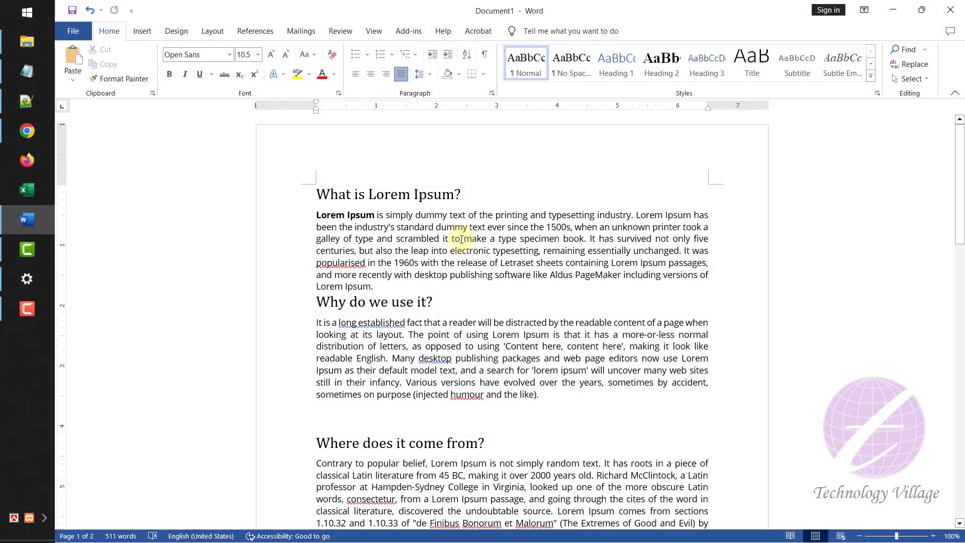
mouse_move(29, 51)
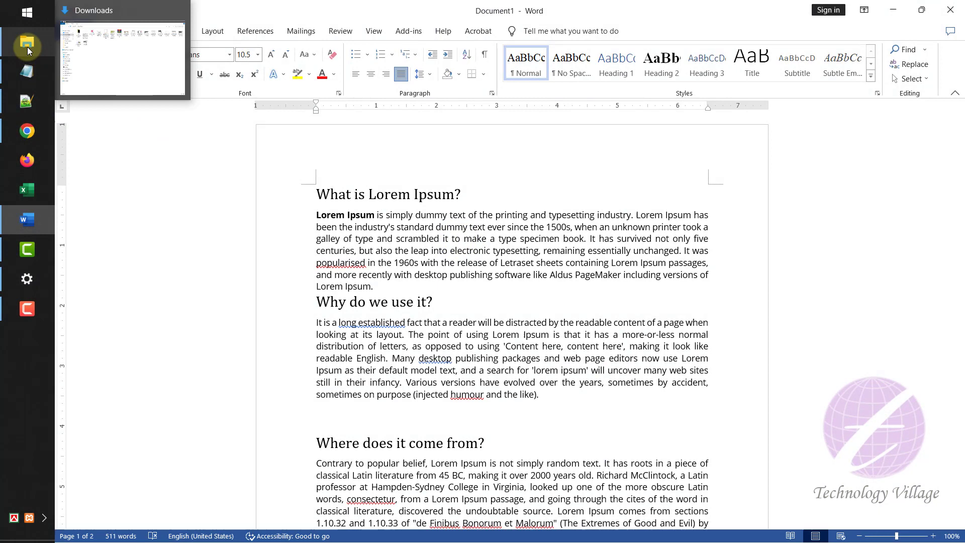
click(145, 50)
click(493, 239)
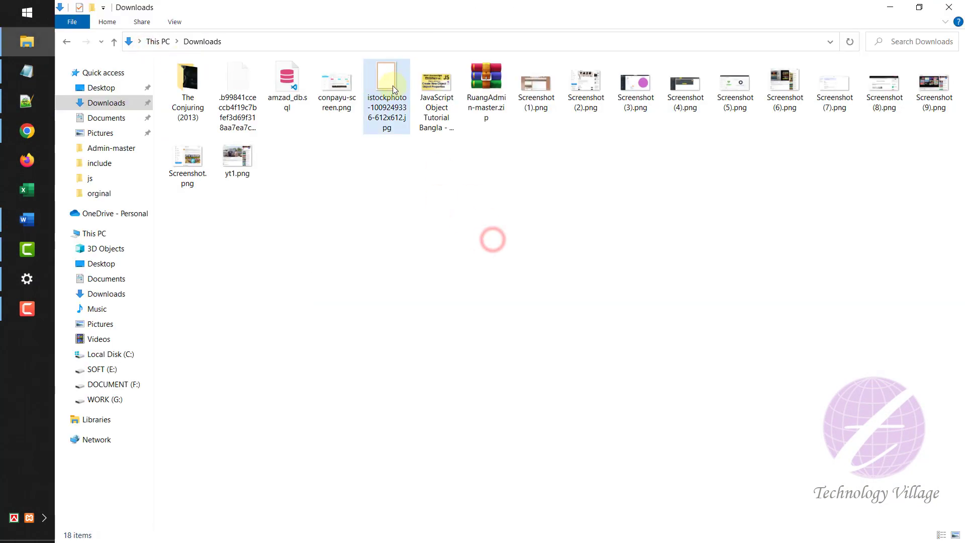
click(386, 86)
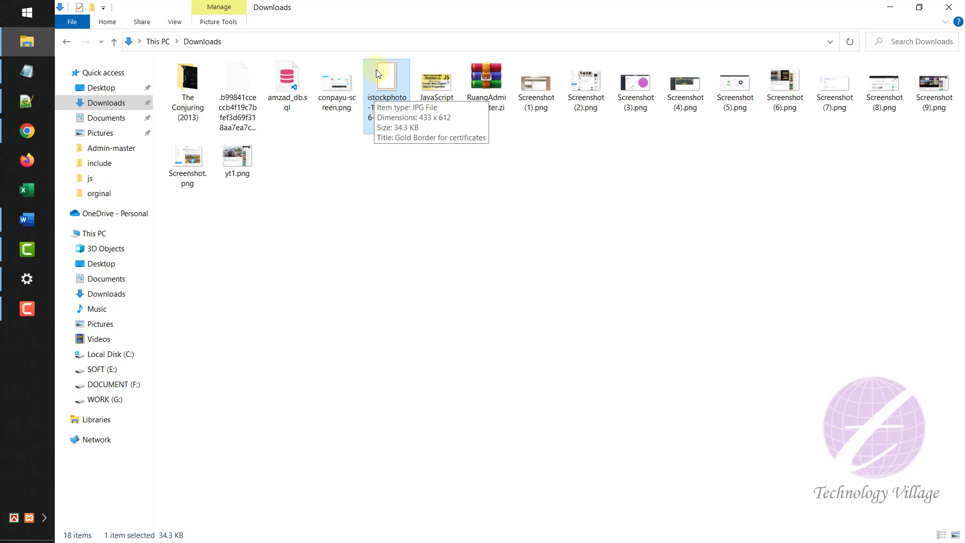
click(15, 220)
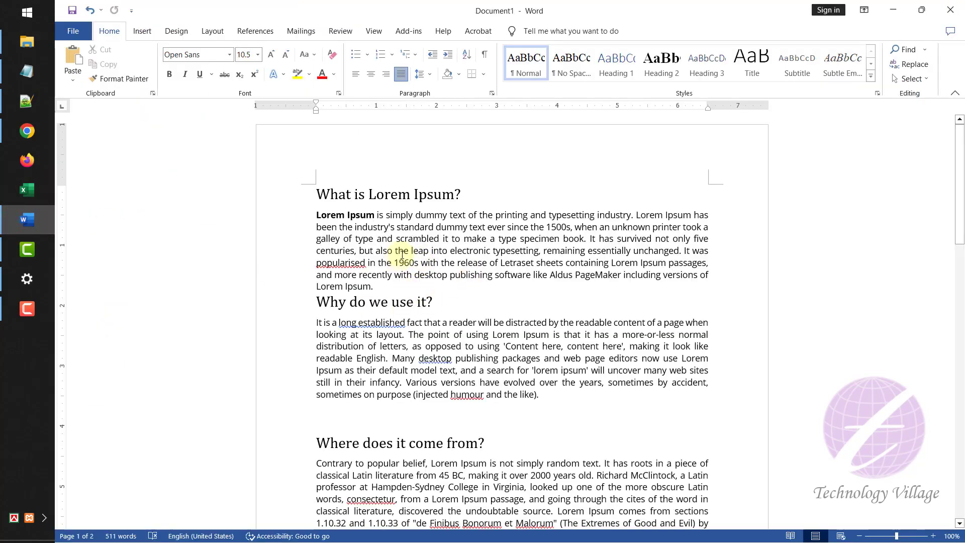
Lay out the whole document's text in two columns.
scroll(441, 252, down, 10)
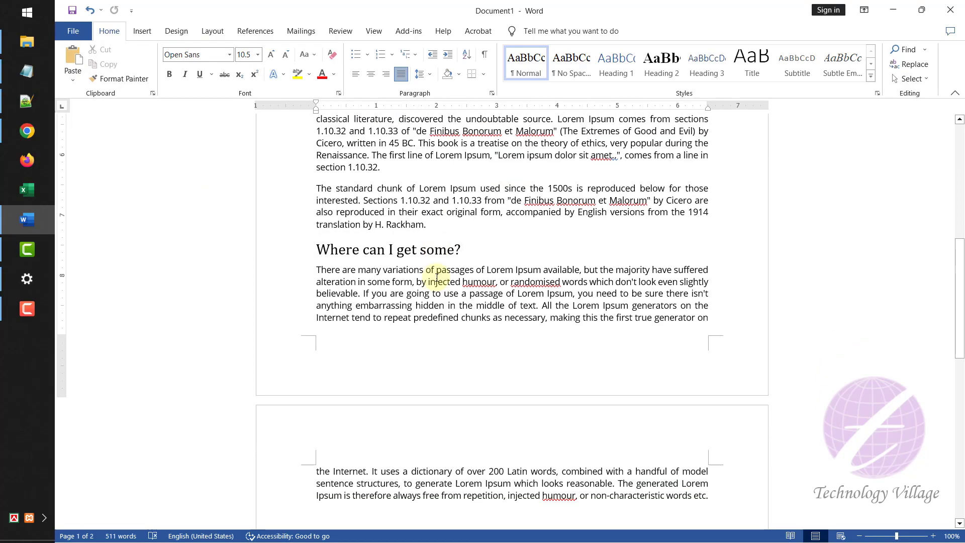
scroll(403, 254, up, 10)
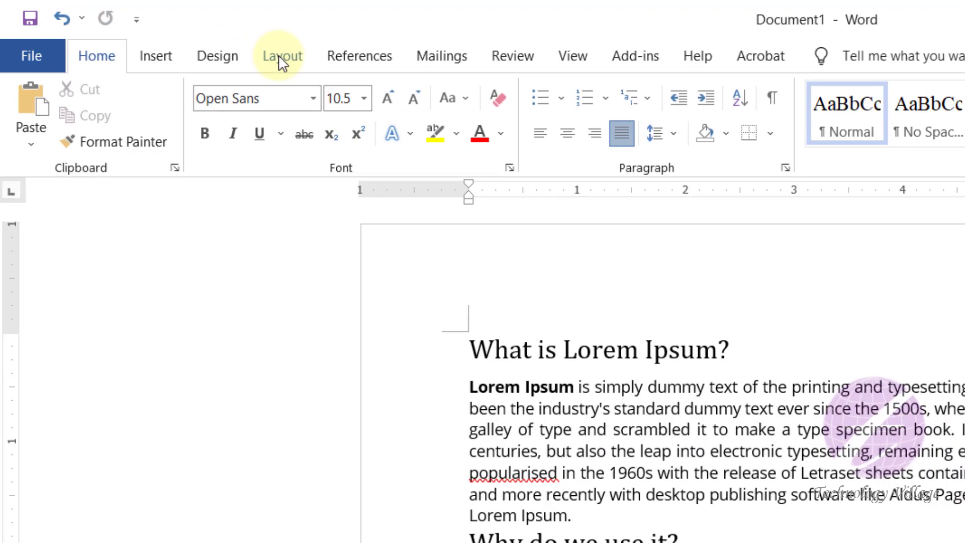
click(282, 57)
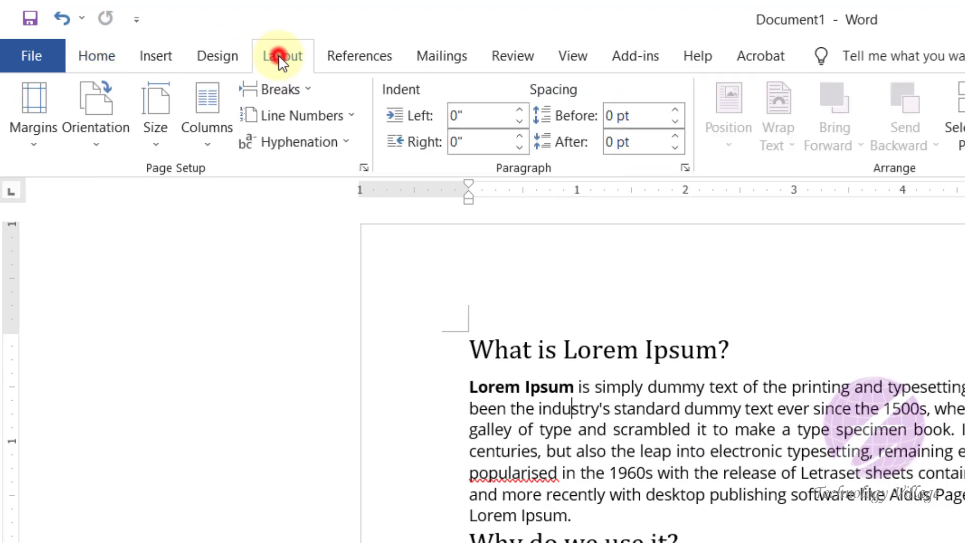
click(212, 141)
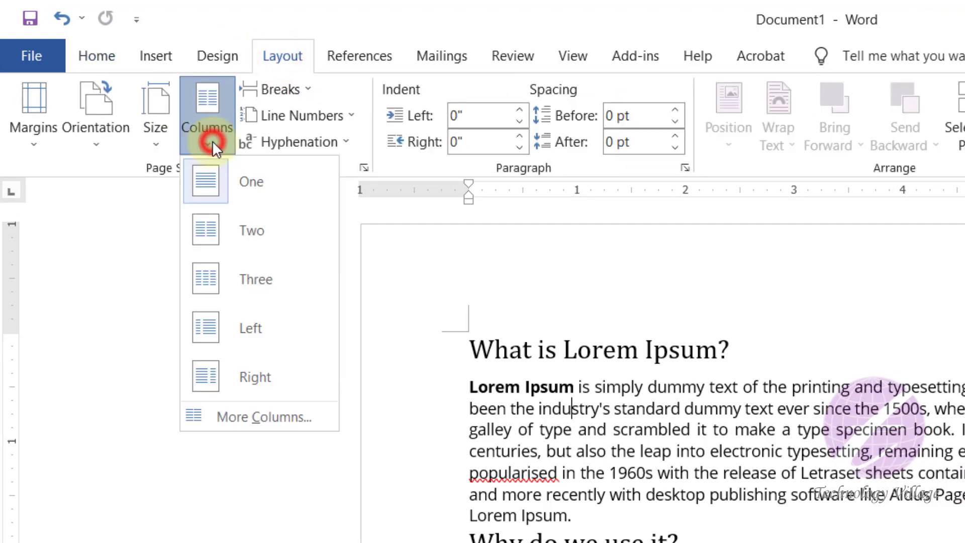
click(239, 236)
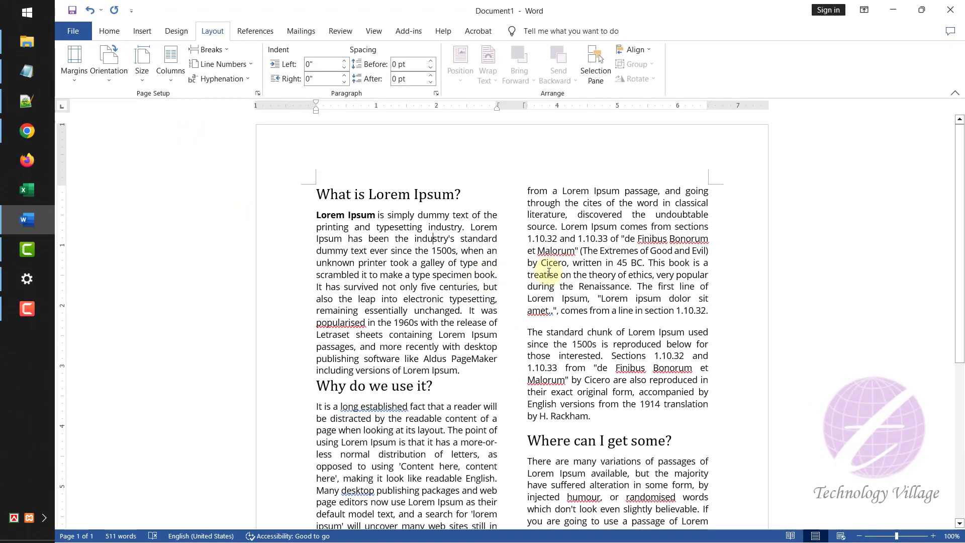
scroll(911, 513, down, 3)
scroll(459, 221, up, 7)
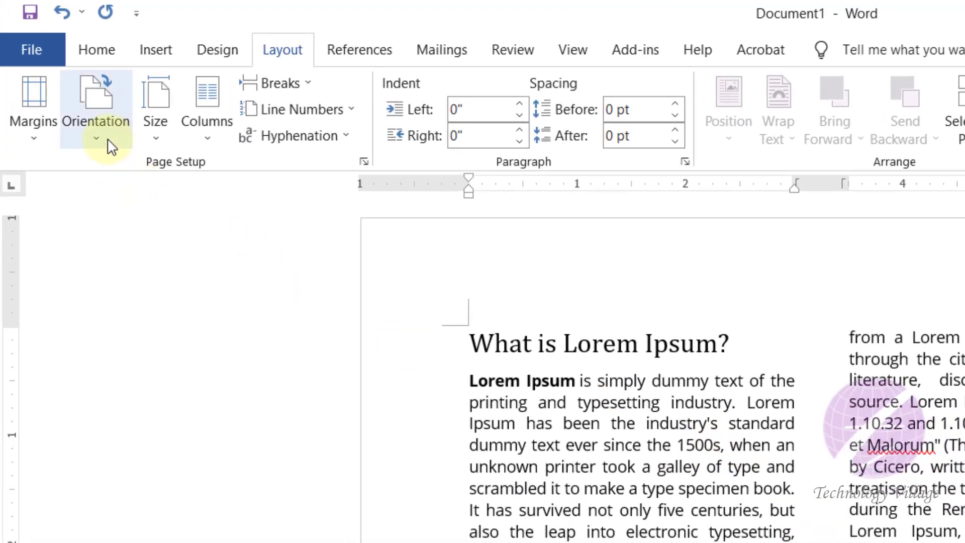
Change the page orientation to landscape.
click(107, 141)
click(144, 224)
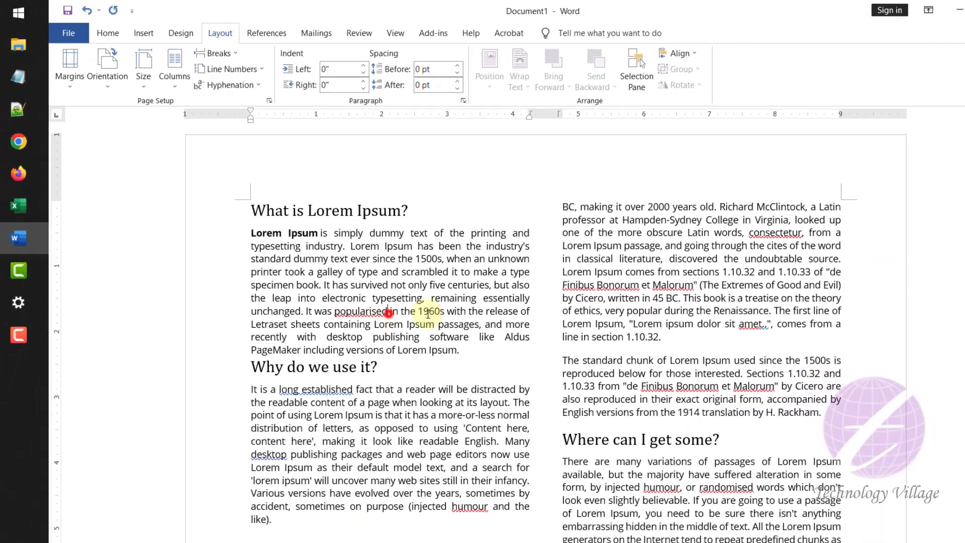
scroll(536, 481, down, 7)
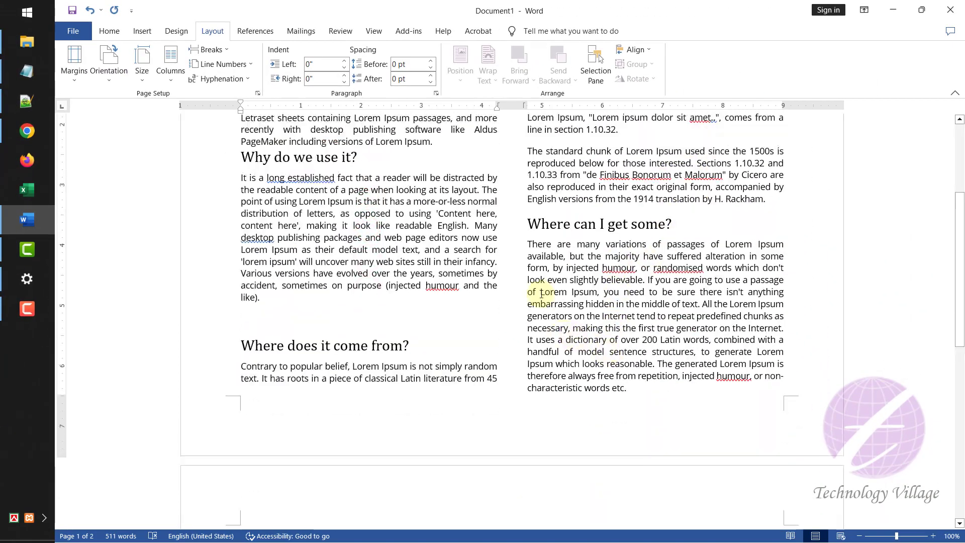
scroll(542, 294, up, 5)
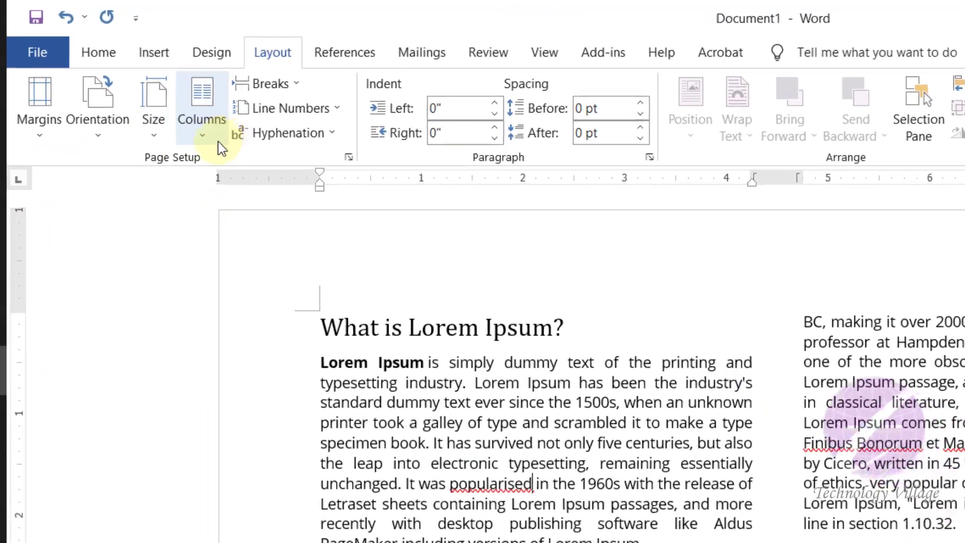
Set the spacing between the two equal-width columns to 1" for the whole document.
click(170, 79)
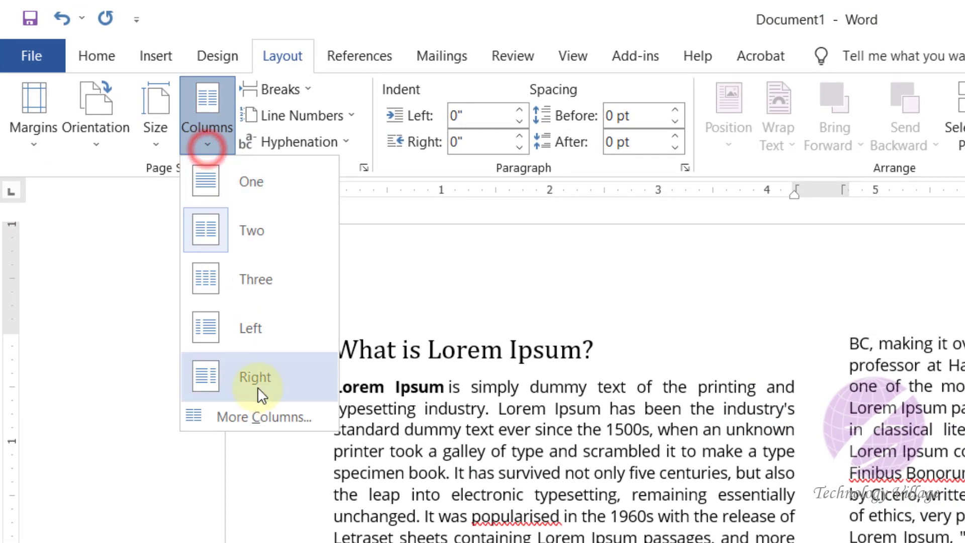
click(251, 417)
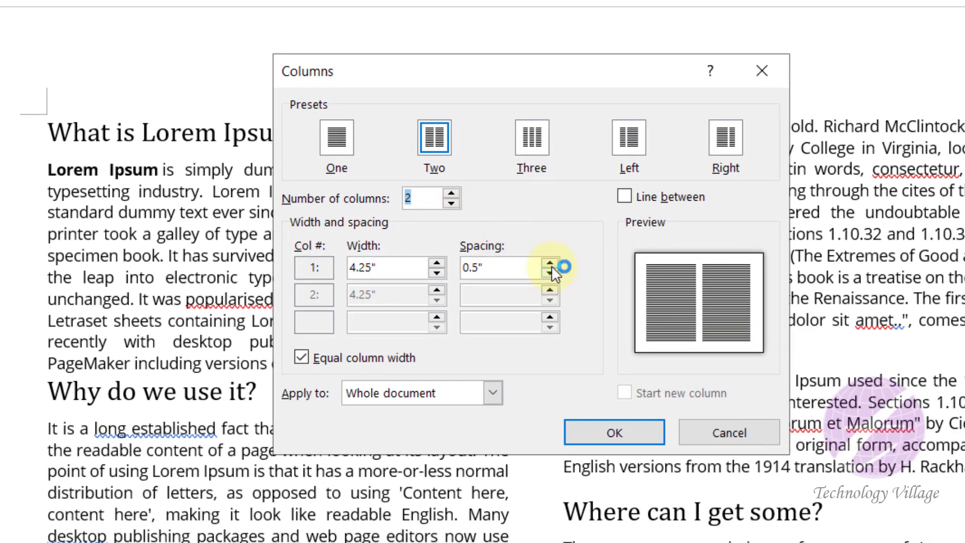
click(550, 262)
click(550, 262)
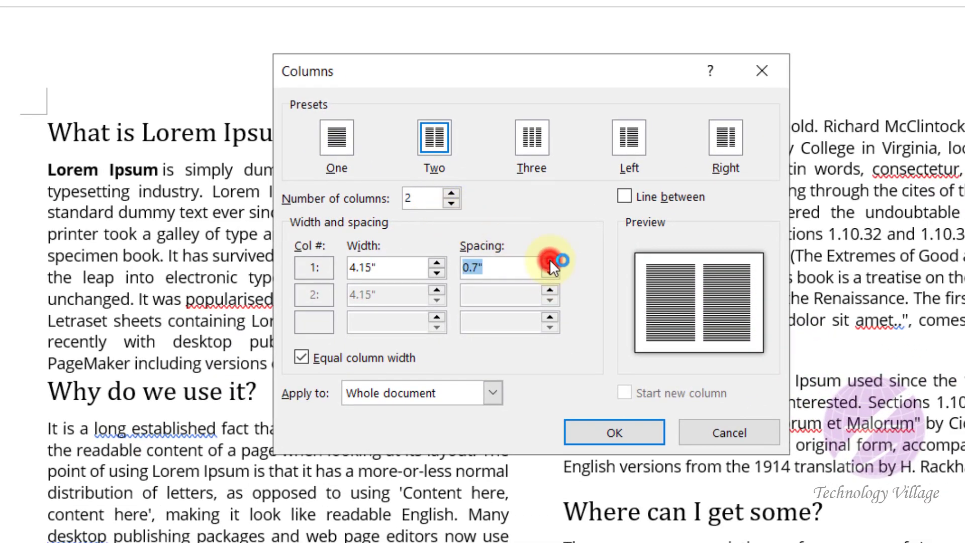
click(550, 262)
click(550, 262)
click(550, 261)
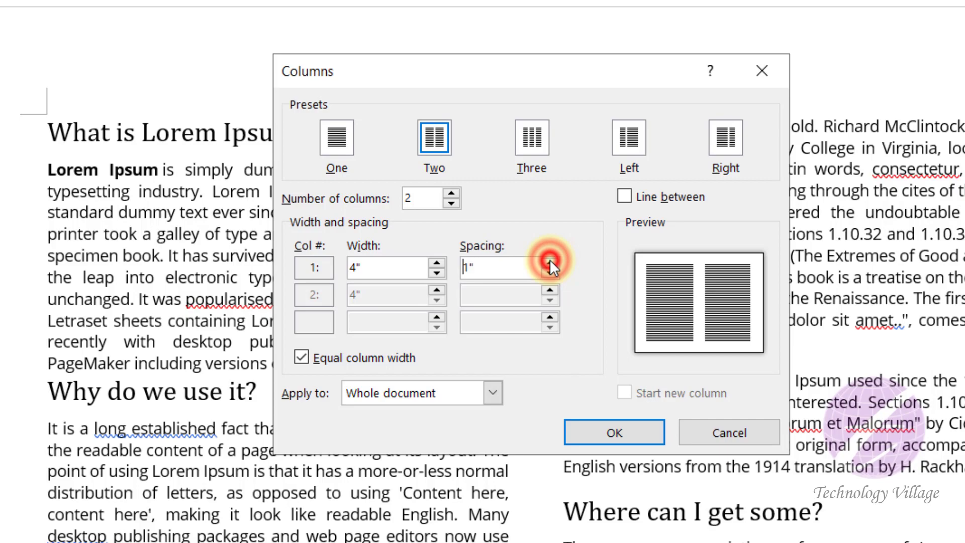
click(582, 435)
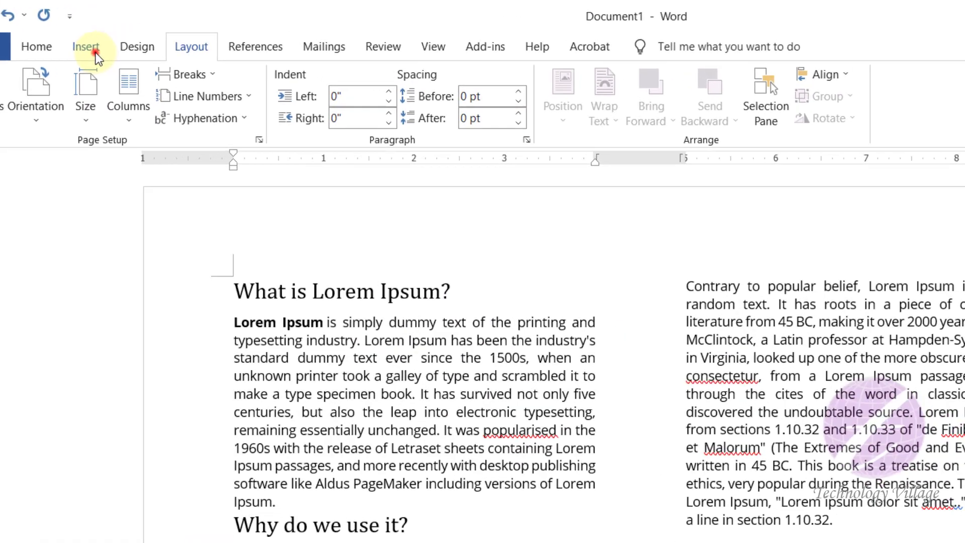
Insert a built-in header with a text placeholder at its start.
click(142, 31)
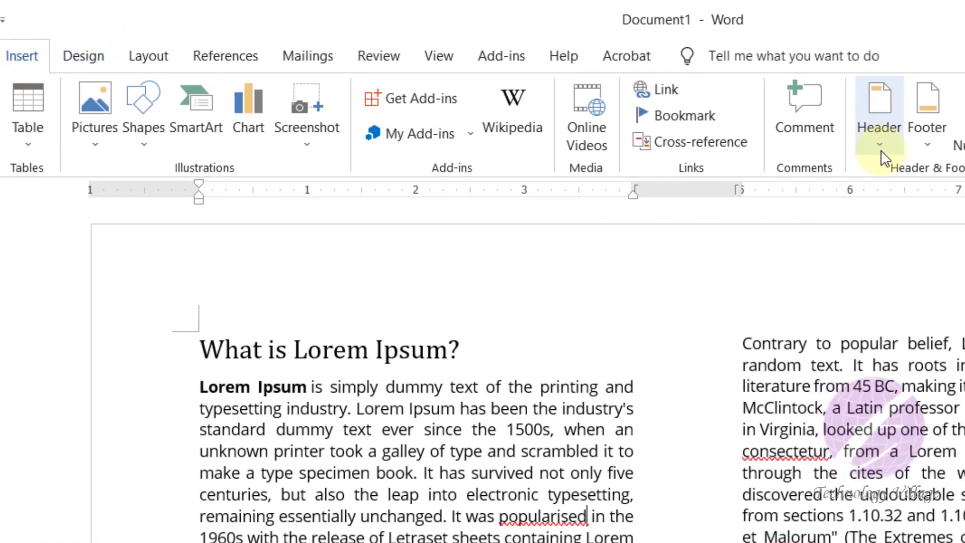
click(909, 133)
click(596, 245)
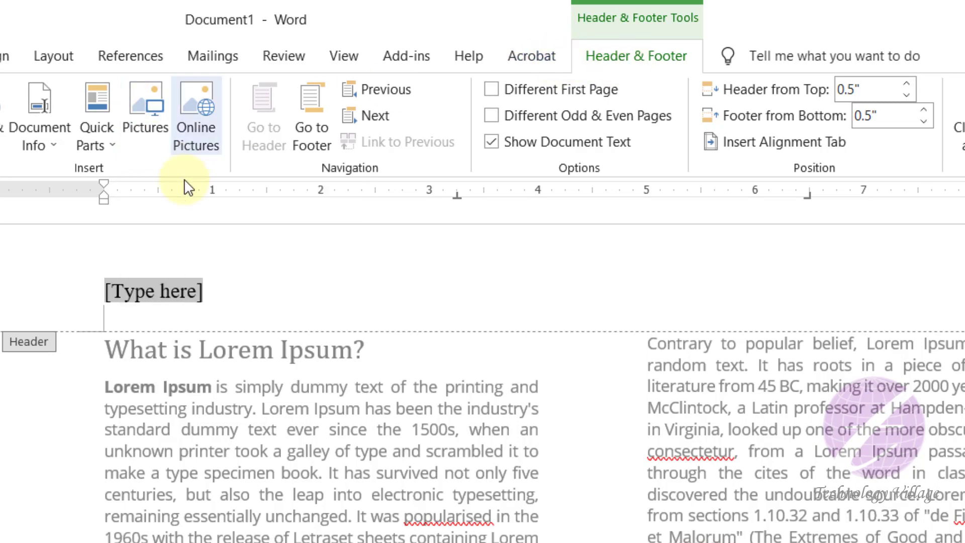
click(143, 116)
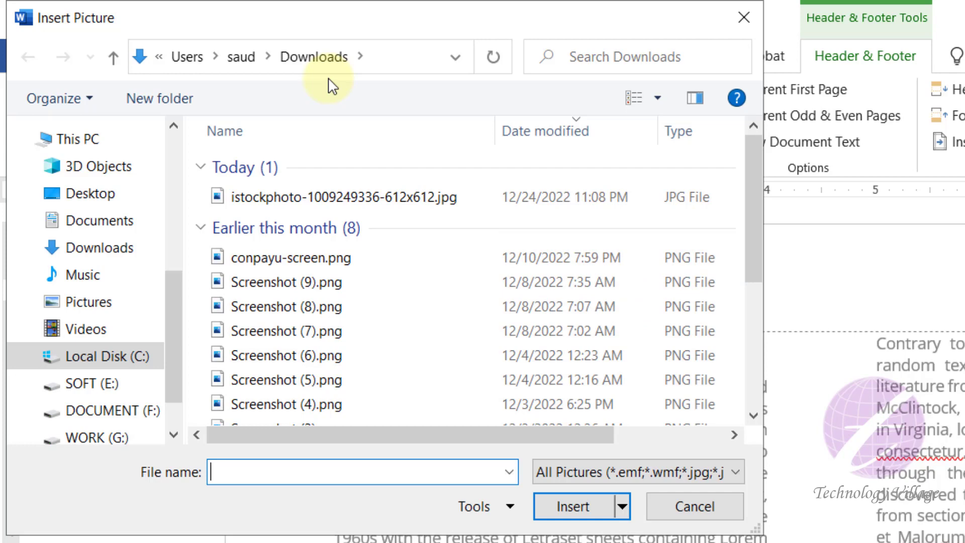
click(333, 198)
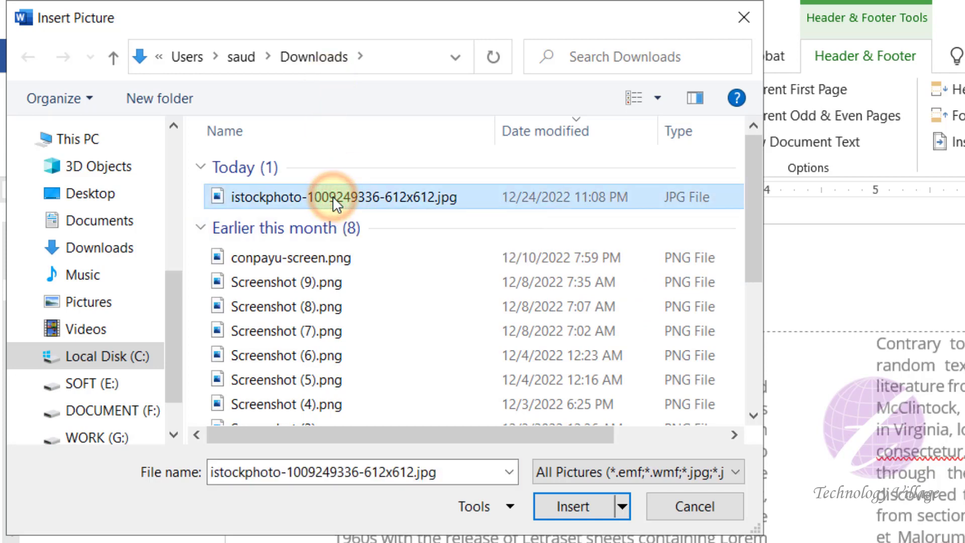
click(650, 97)
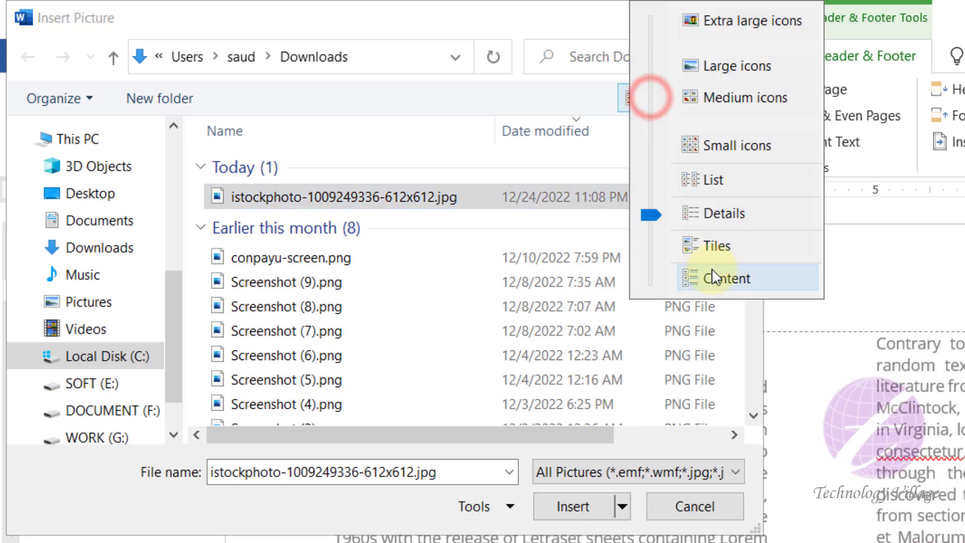
click(714, 64)
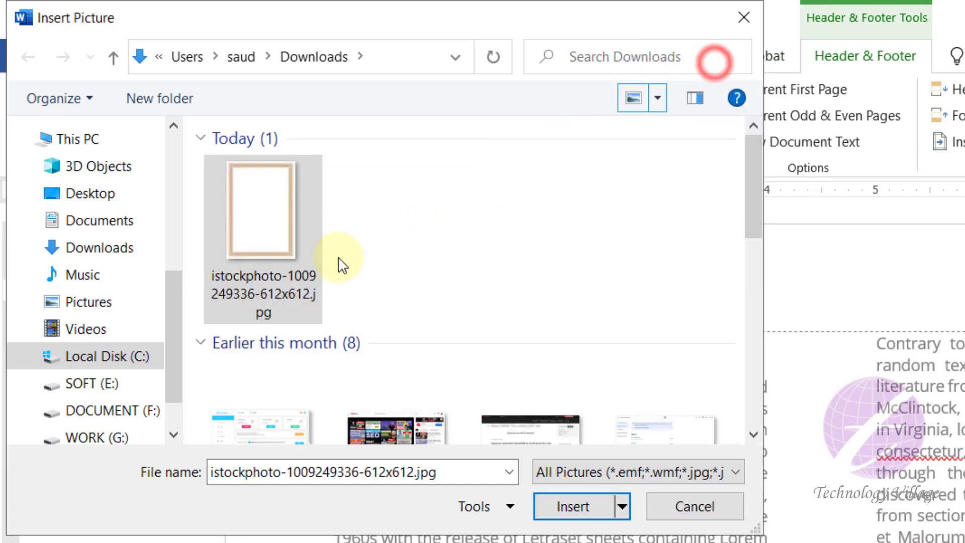
click(256, 227)
click(573, 506)
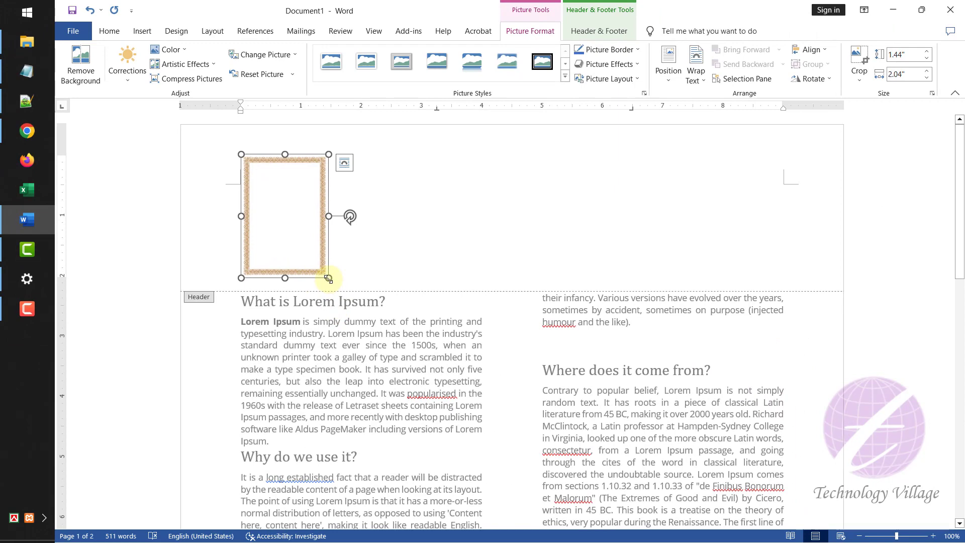
Enlarge the border picture to about 3.34" by 4.73" and set its text wrapping to Behind Text.
drag(328, 278, 444, 438)
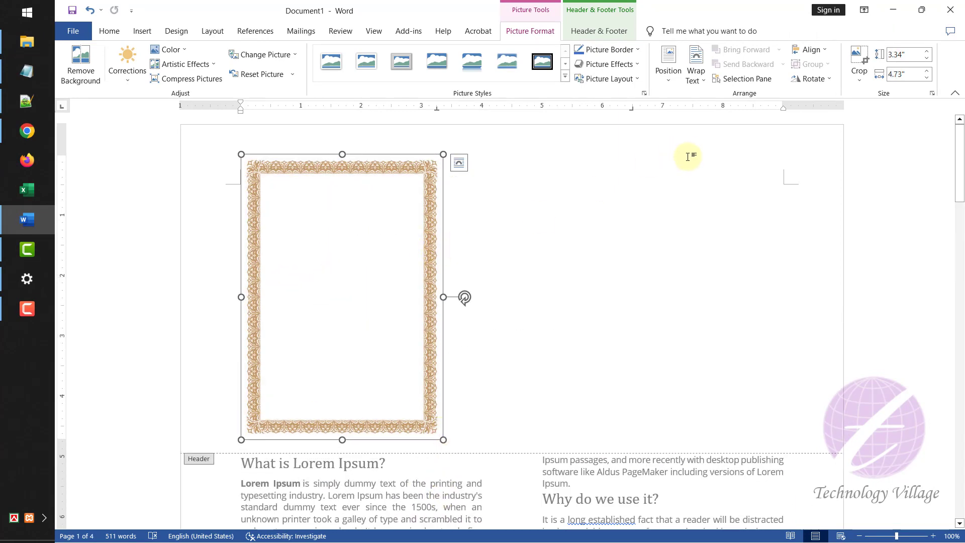
click(698, 75)
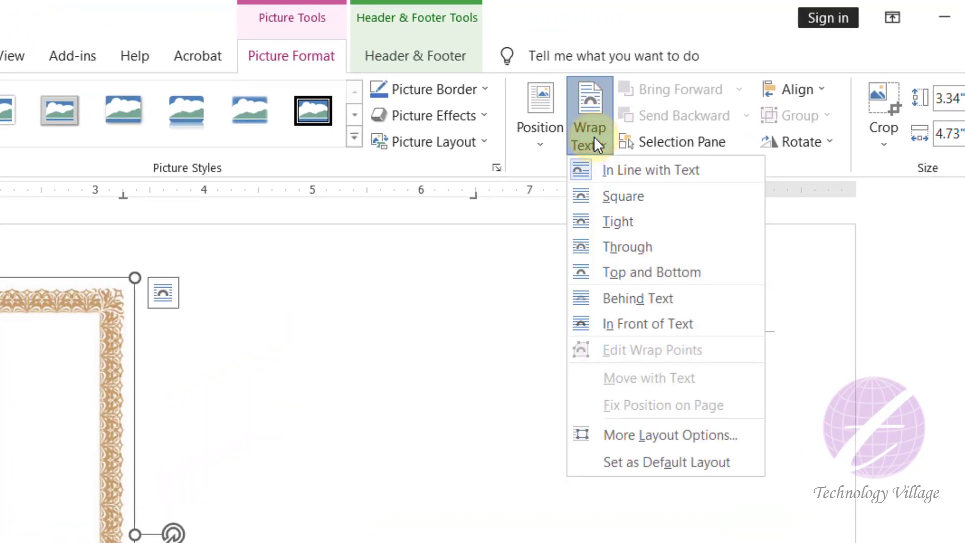
click(655, 298)
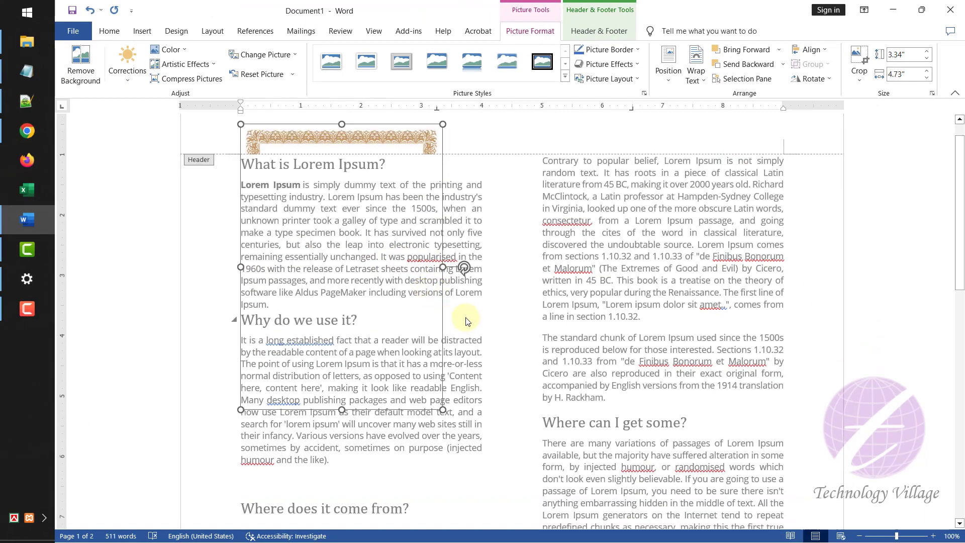
Enlarge the border picture to about 5.24" by 7.41" so it spans the first text column down to the footer.
scroll(466, 321, down, 3)
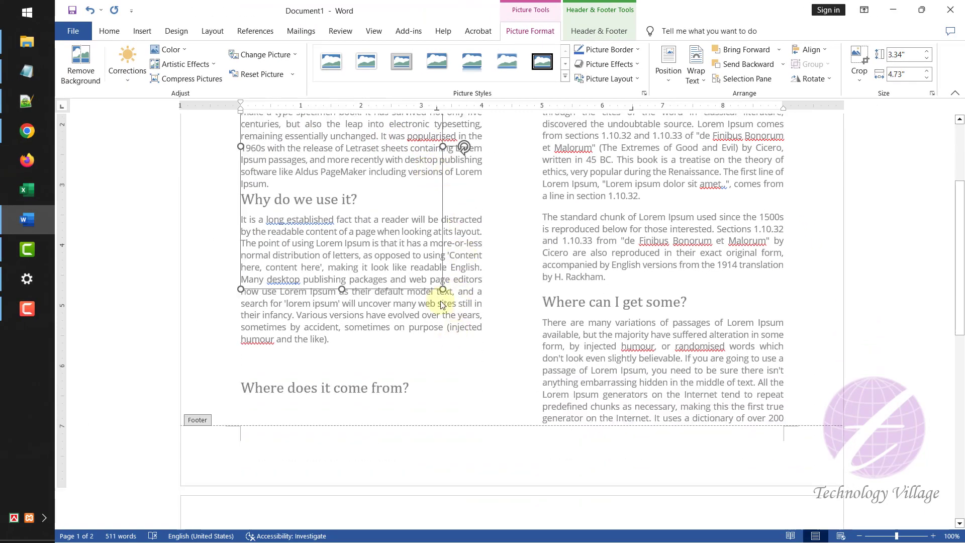
drag(442, 289, 490, 428)
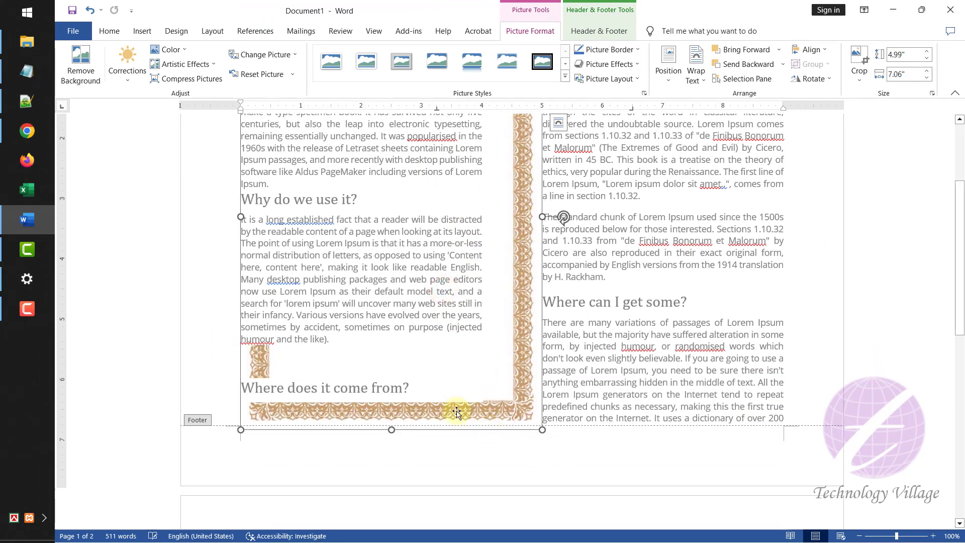
drag(239, 430, 225, 435)
scroll(405, 327, up, 5)
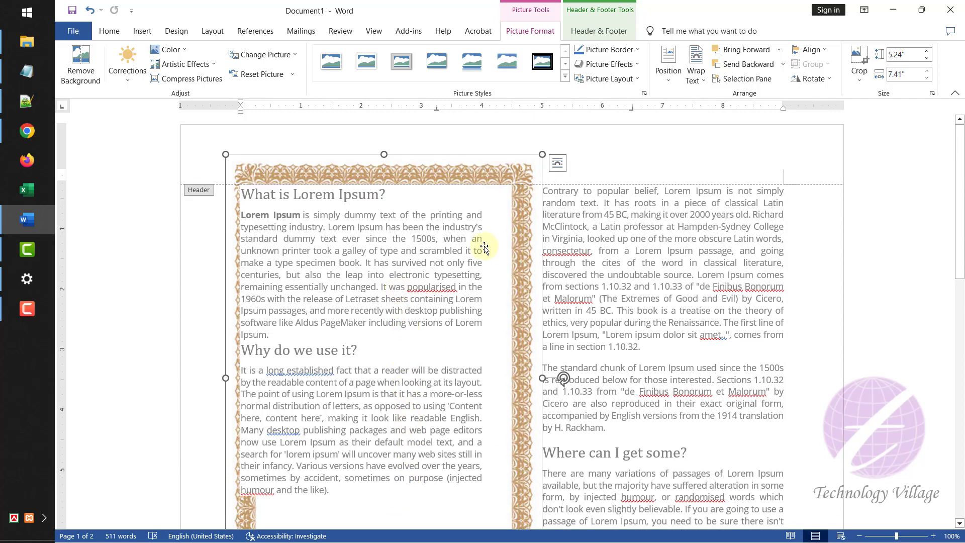
Move the border picture so it frames the first column, and fine-tune its size to about 5.28" by 7.47".
drag(313, 175, 286, 172)
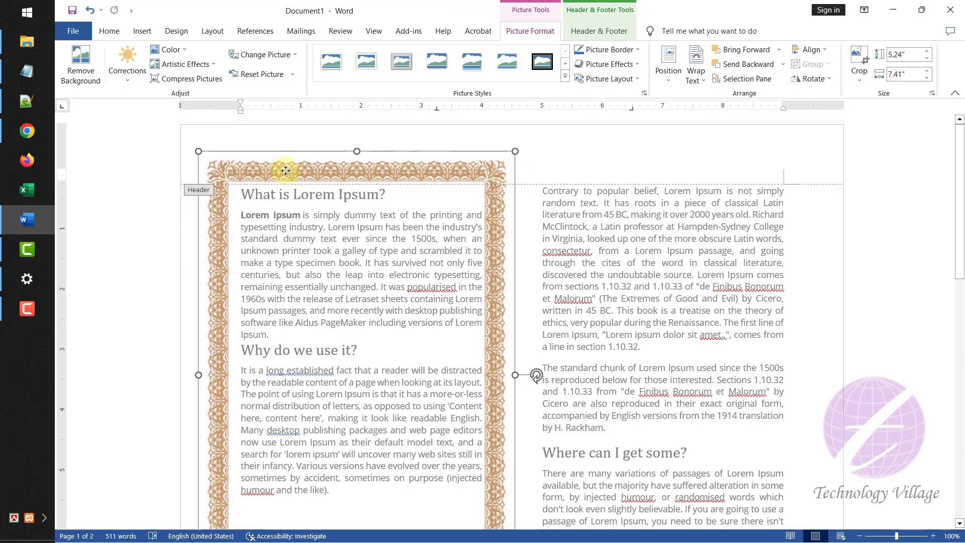
scroll(383, 298, down, 3)
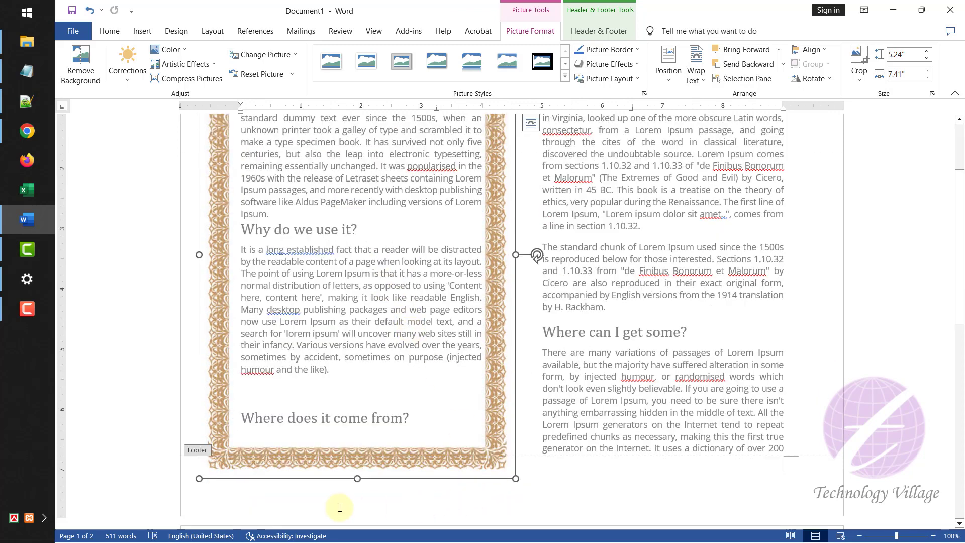
drag(516, 479, 518, 482)
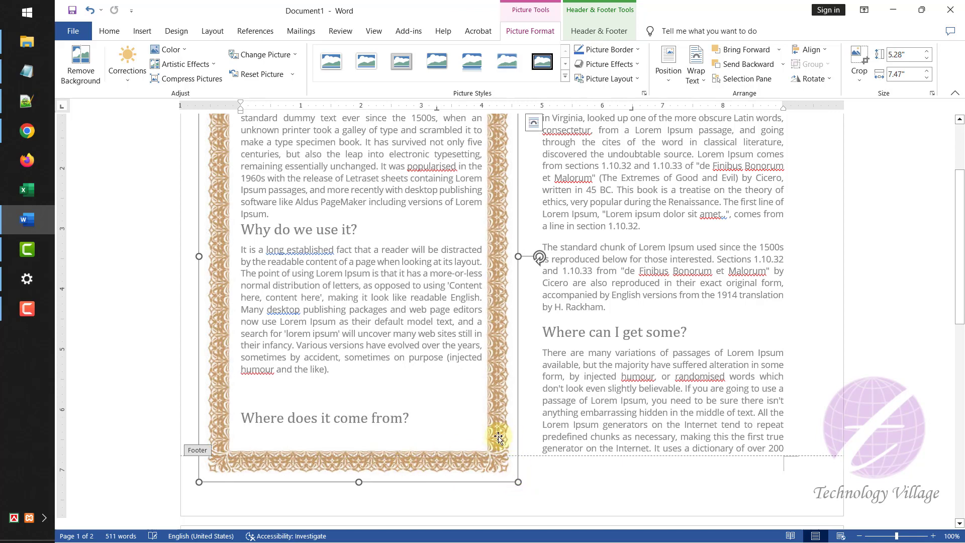
scroll(385, 299, up, 3)
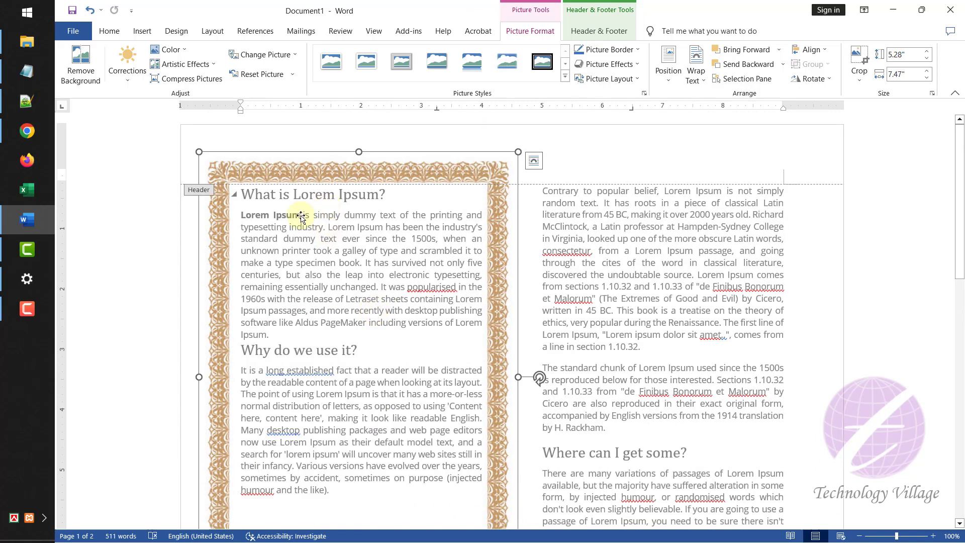
Nudge the first column's border picture up, duplicate it in line around the second column, and close header editing.
drag(301, 166, 297, 166)
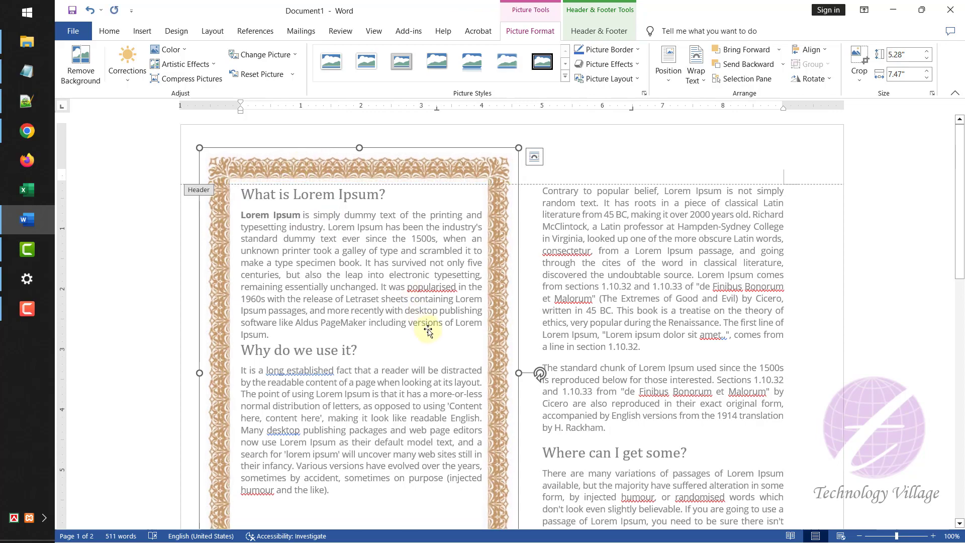
scroll(430, 328, down, 2)
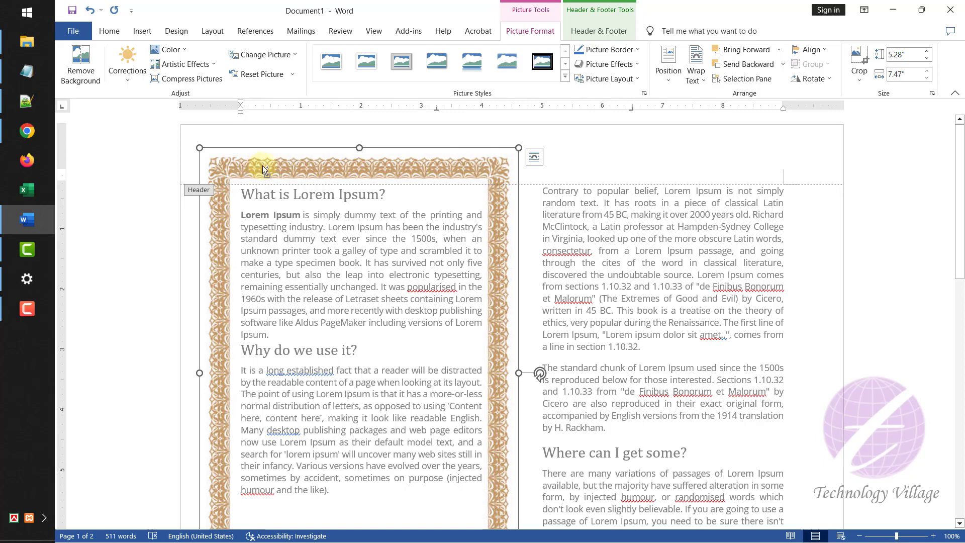
drag(261, 167, 565, 163)
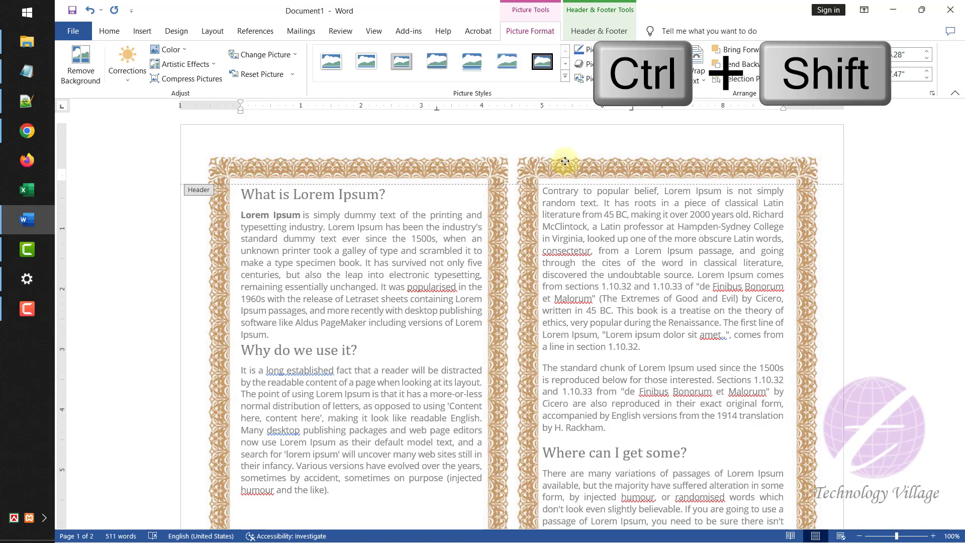
mouse_move(565, 160)
mouse_down()
mouse_move(582, 162)
mouse_move(555, 161)
mouse_move(568, 160)
mouse_move(562, 140)
mouse_move(586, 151)
mouse_move(558, 145)
mouse_move(565, 153)
mouse_up()
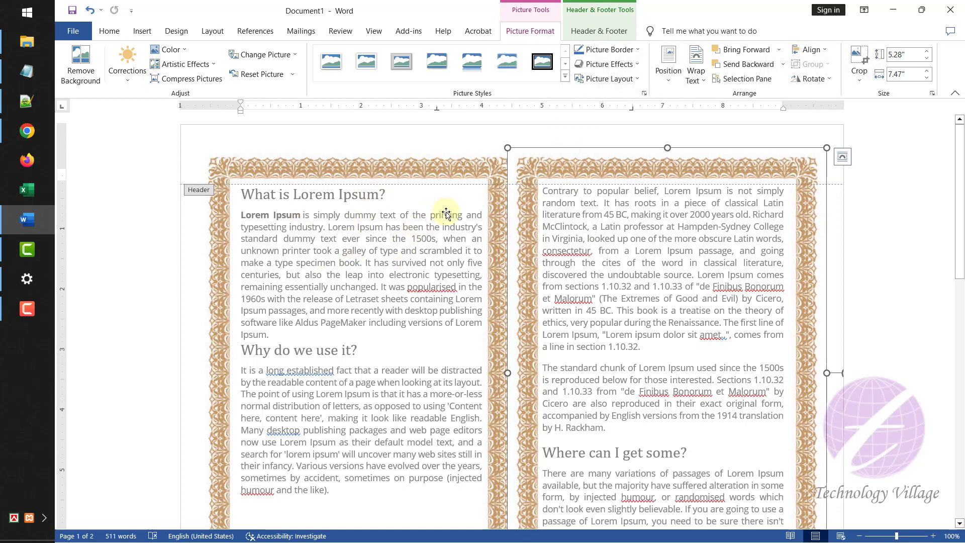
click(606, 33)
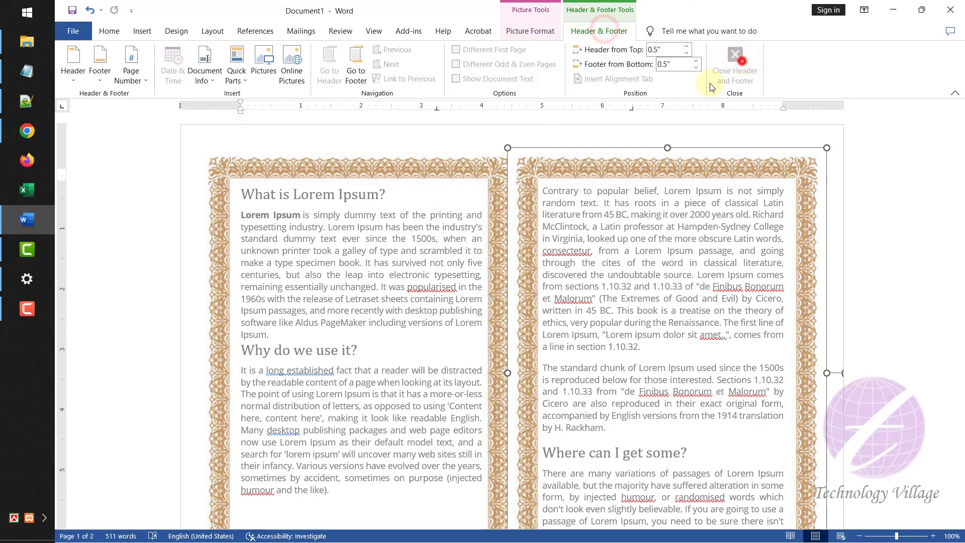
click(745, 66)
click(386, 274)
Reopen the header on the first page and stretch the first column's border picture slightly downward from its lower edge.
scroll(385, 274, down, 3)
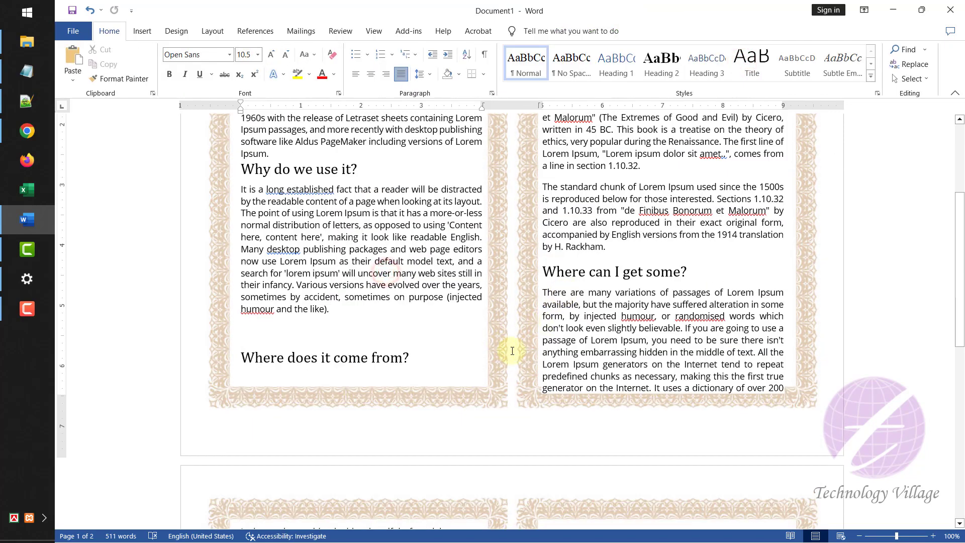
scroll(553, 352, down, 3)
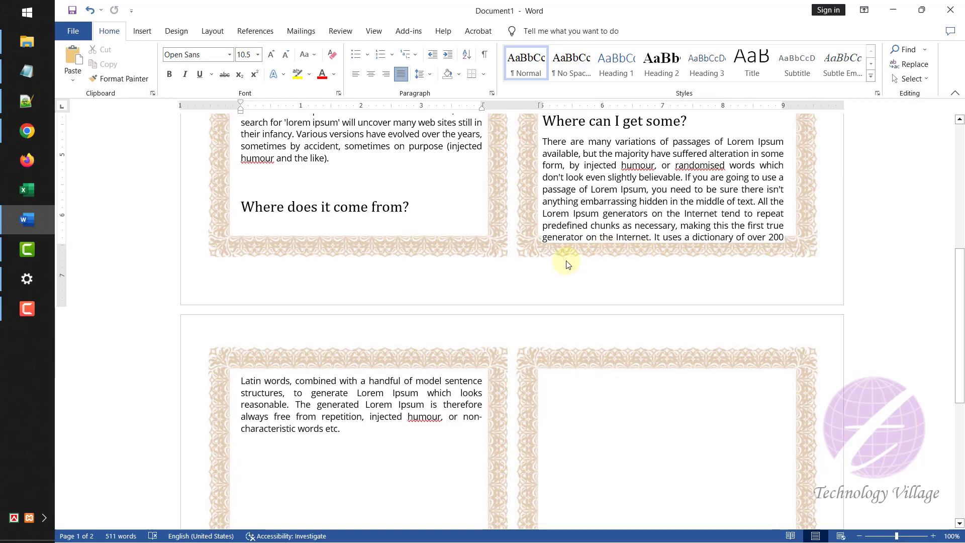
scroll(567, 263, up, 7)
scroll(552, 378, up, 3)
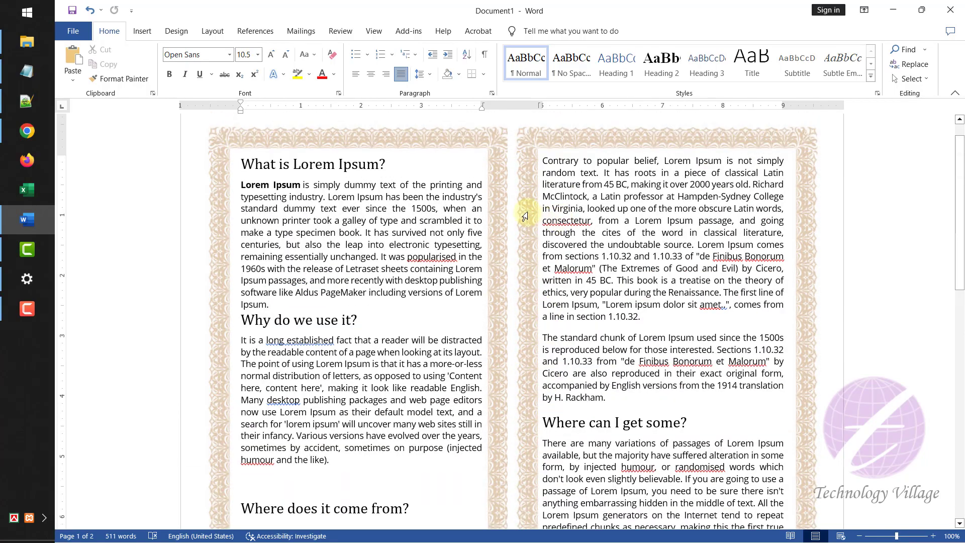
scroll(500, 149, up, 1)
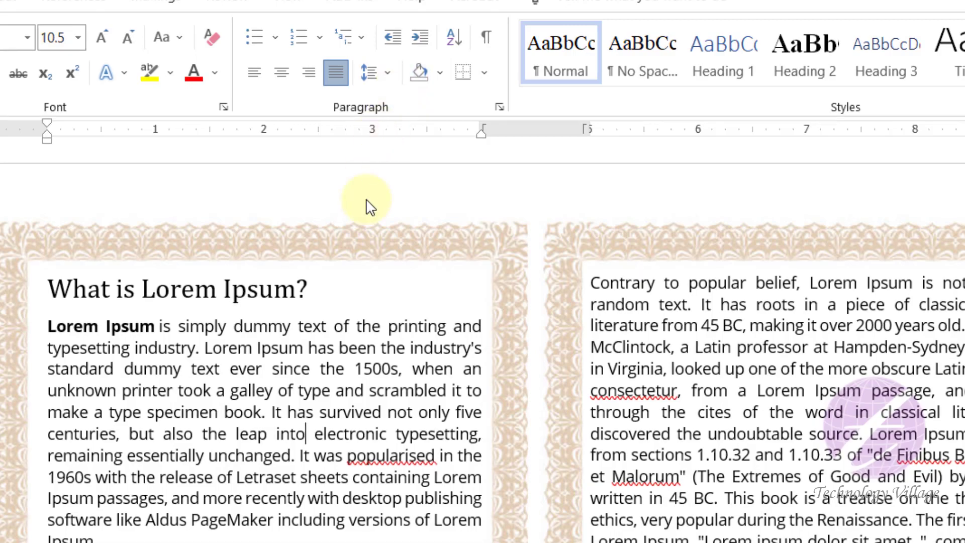
right_click(370, 206)
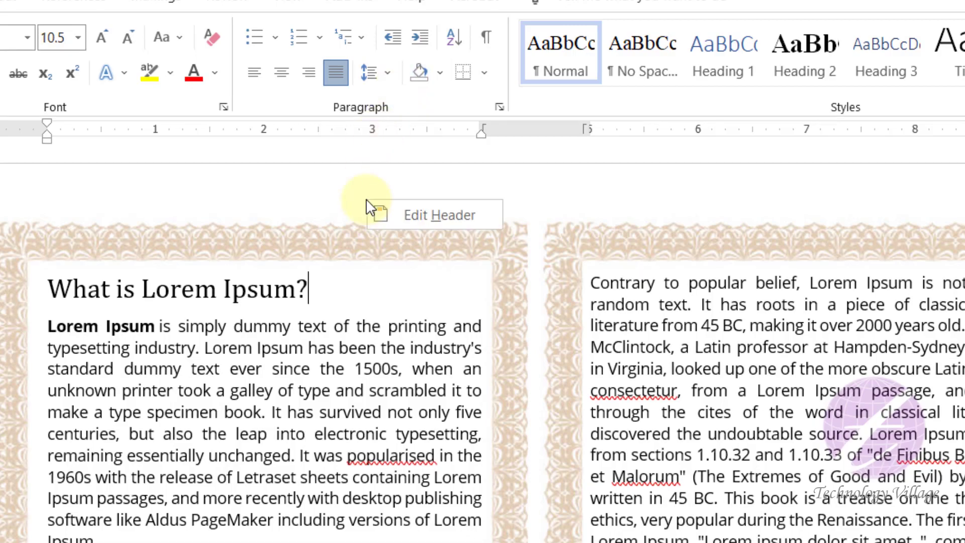
click(435, 217)
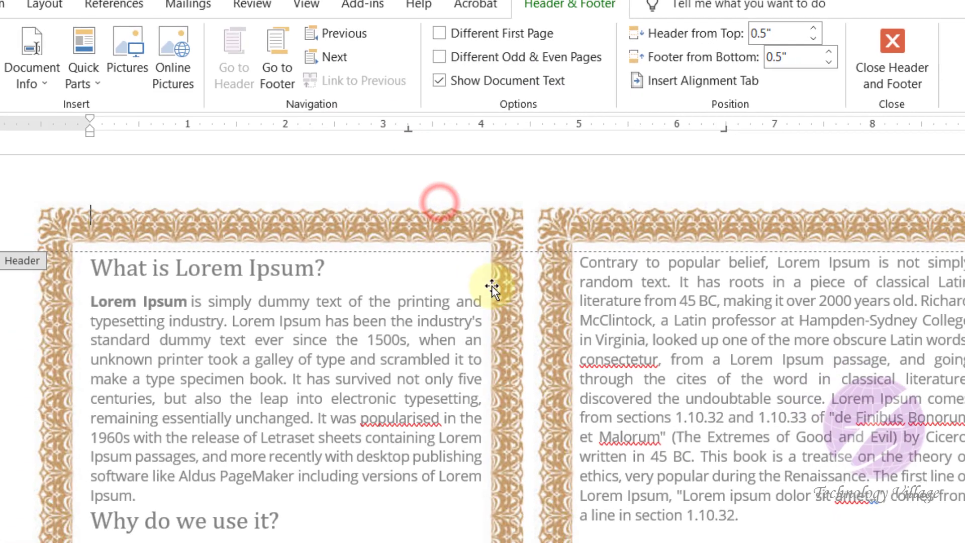
scroll(492, 289, down, 8)
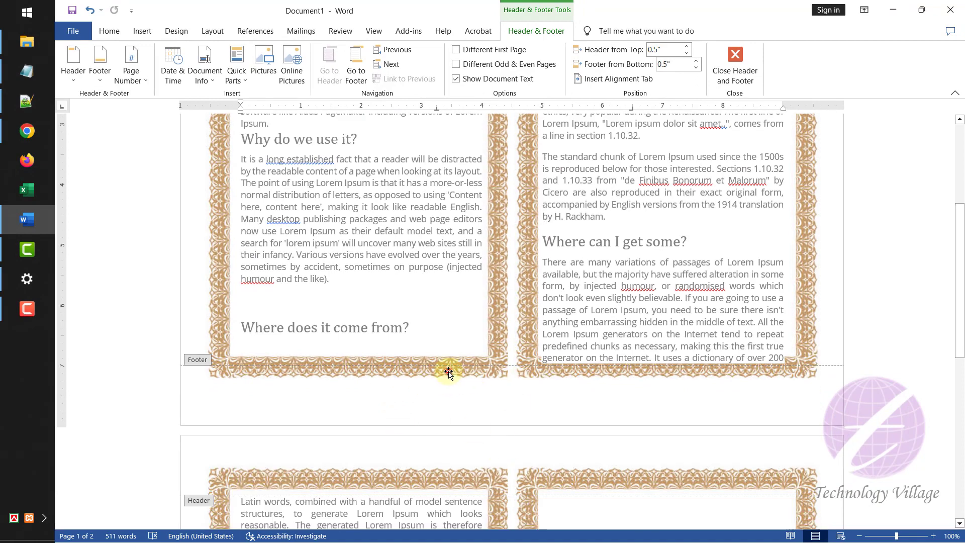
click(449, 371)
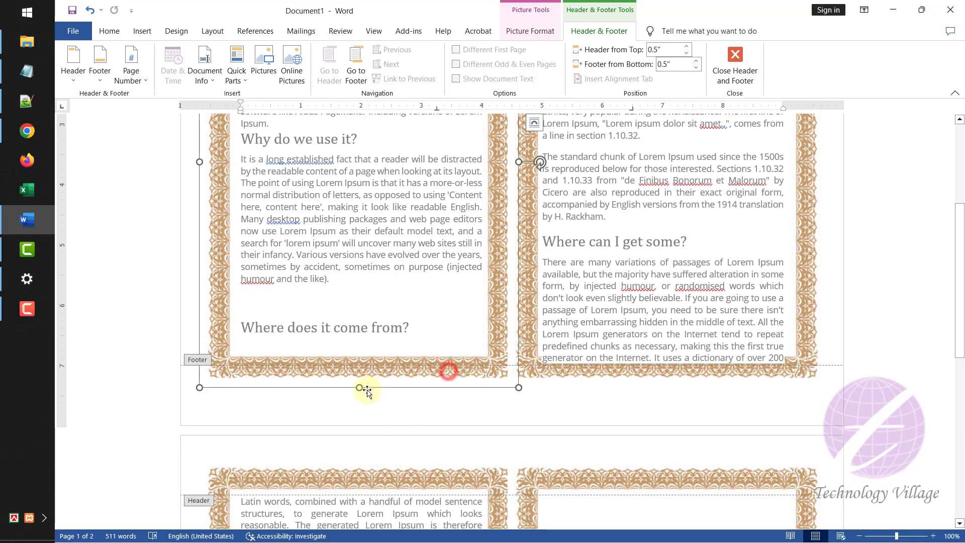
drag(359, 390, 359, 398)
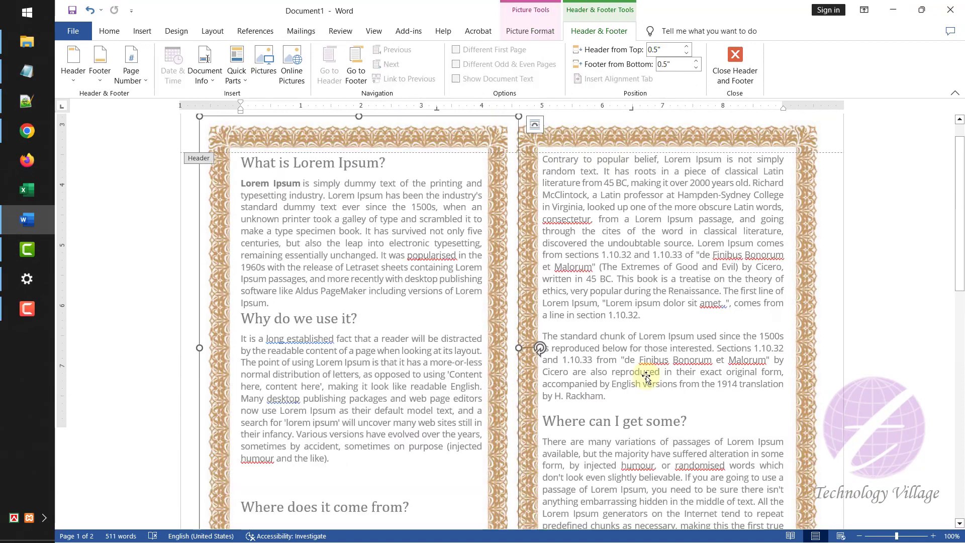
Stretch the second column's border picture slightly downward so it clears the last text line, and close header editing.
click(803, 322)
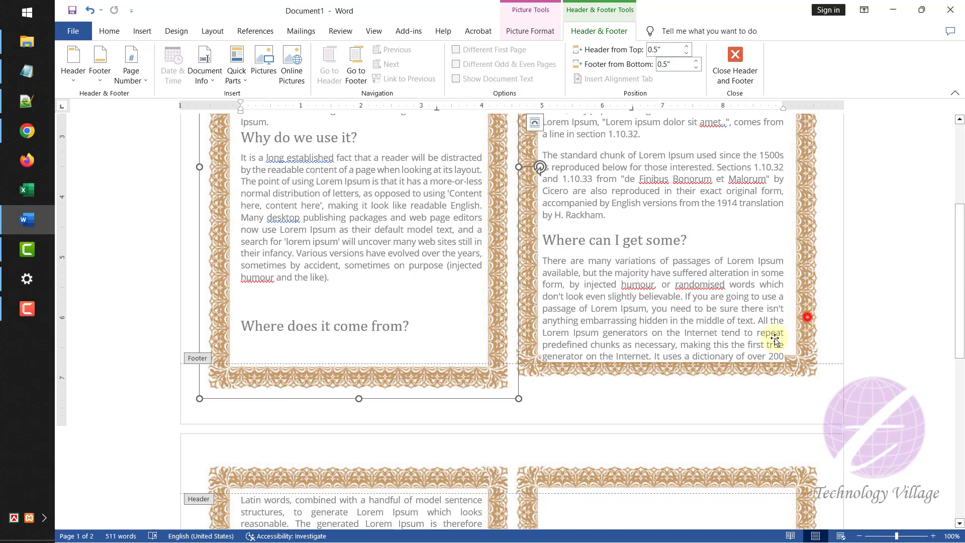
drag(667, 387, 663, 398)
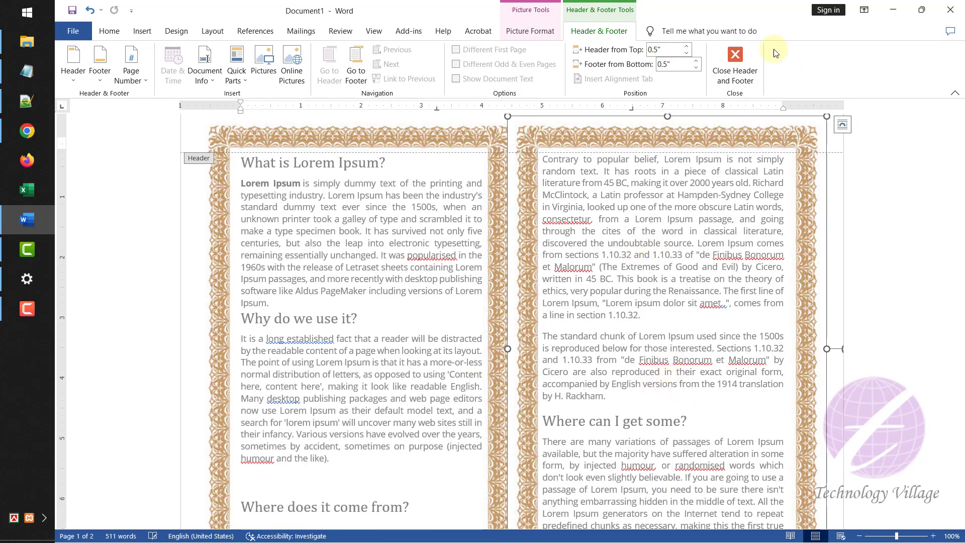
click(735, 61)
click(603, 224)
Check the column borders on both pages and in the print preview, and return to the document.
scroll(603, 278, down, 2)
scroll(566, 336, down, 15)
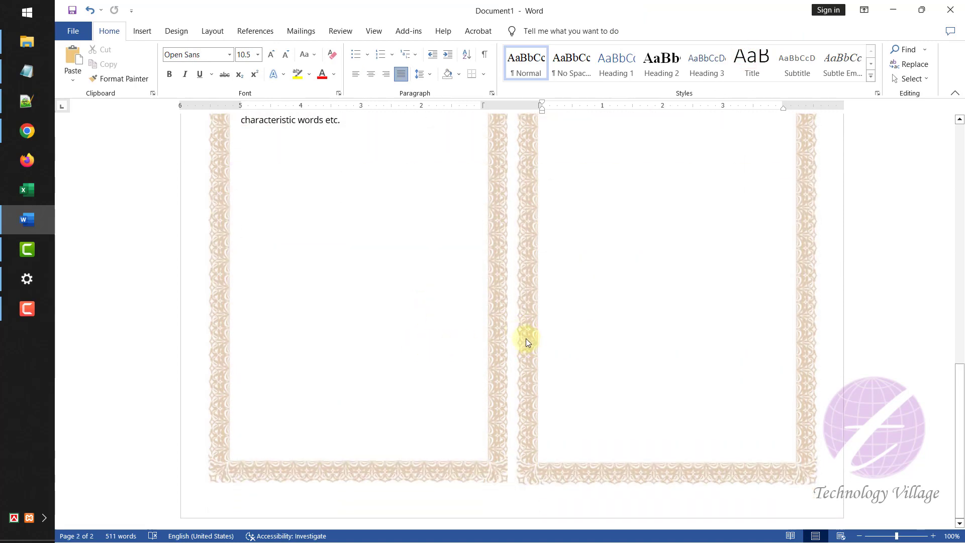
scroll(496, 338, up, 15)
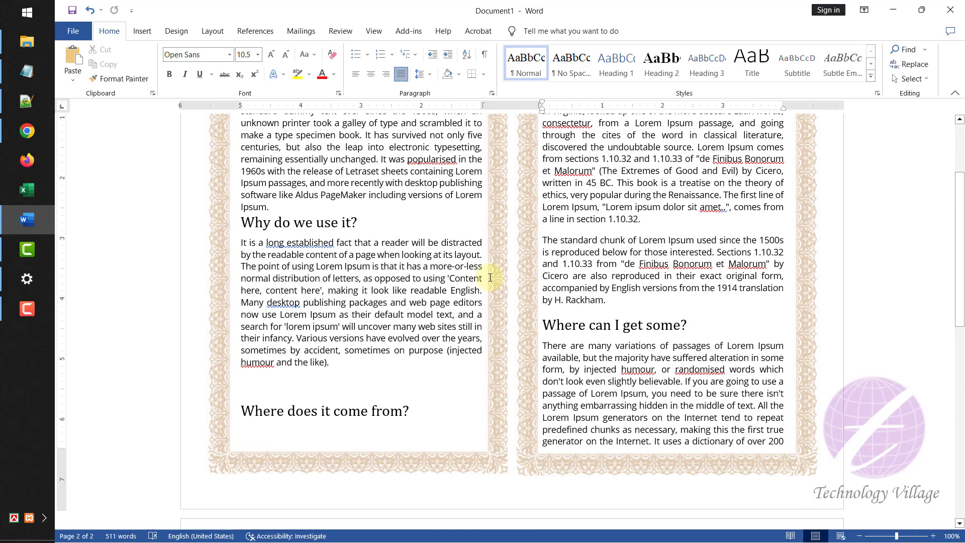
scroll(490, 278, up, 3)
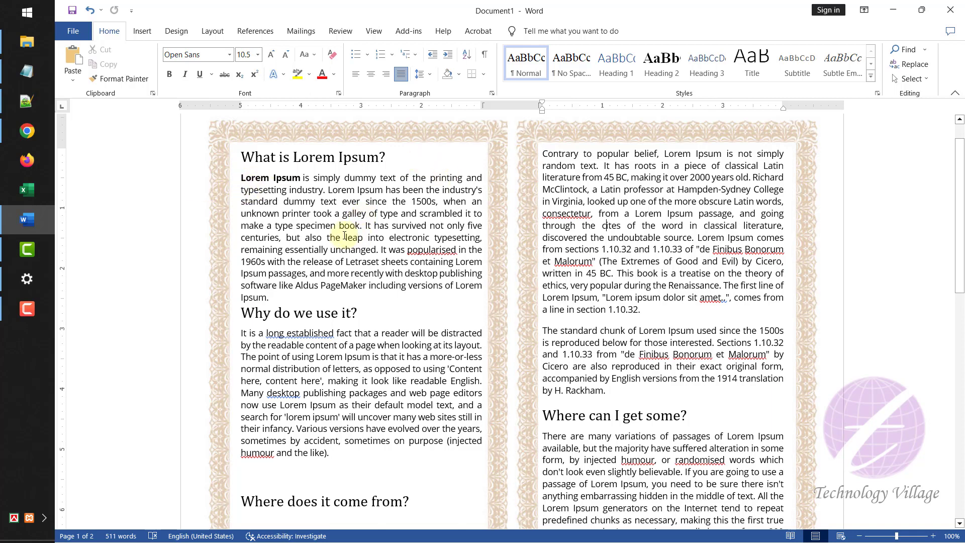
click(83, 33)
click(96, 253)
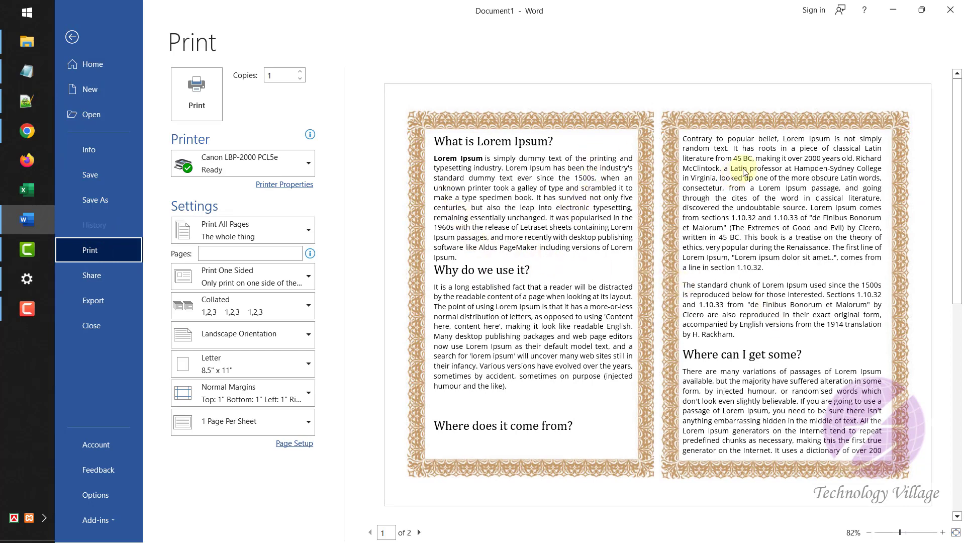
click(68, 35)
click(379, 226)
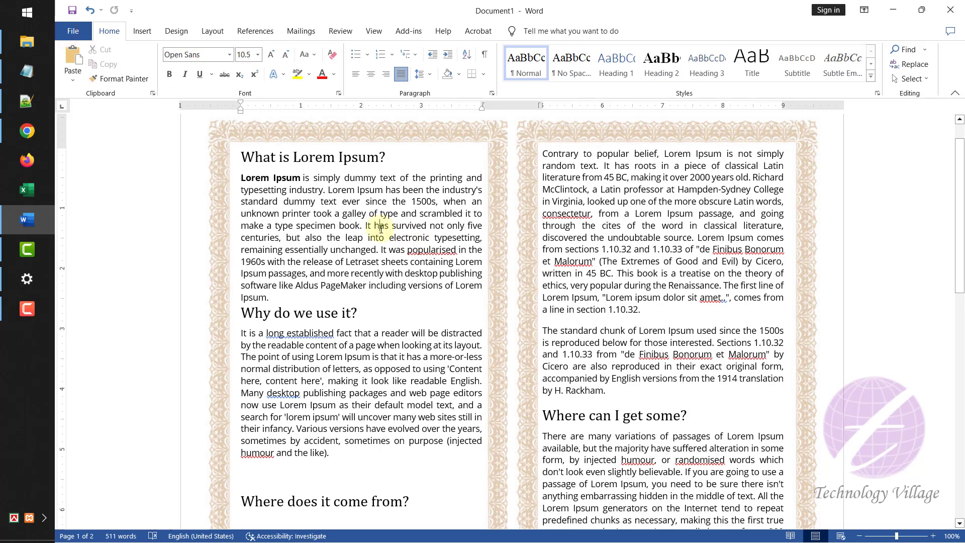